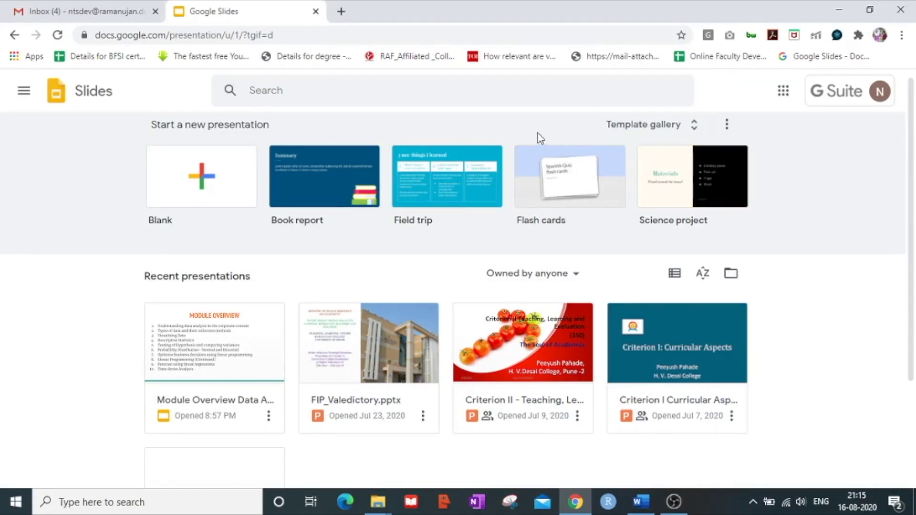
Step: Create a new blank presentation, which opens as 'Untitled presentation'
{"action": "left_click", "coordinate": [229, 190]}
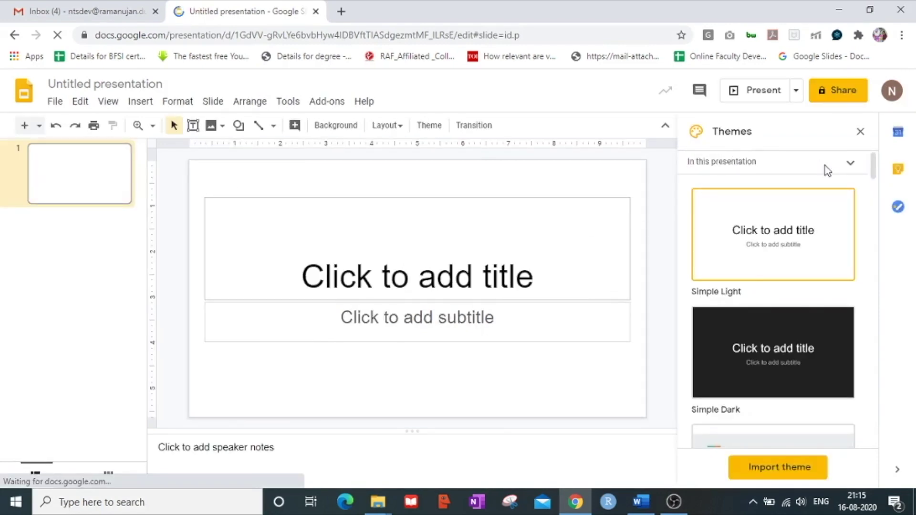
Step: Try the Focus theme on the presentation, then switch back to Simple Light
{"action": "left_click_drag", "start_coordinate": [874, 167], "coordinate": [876, 234]}
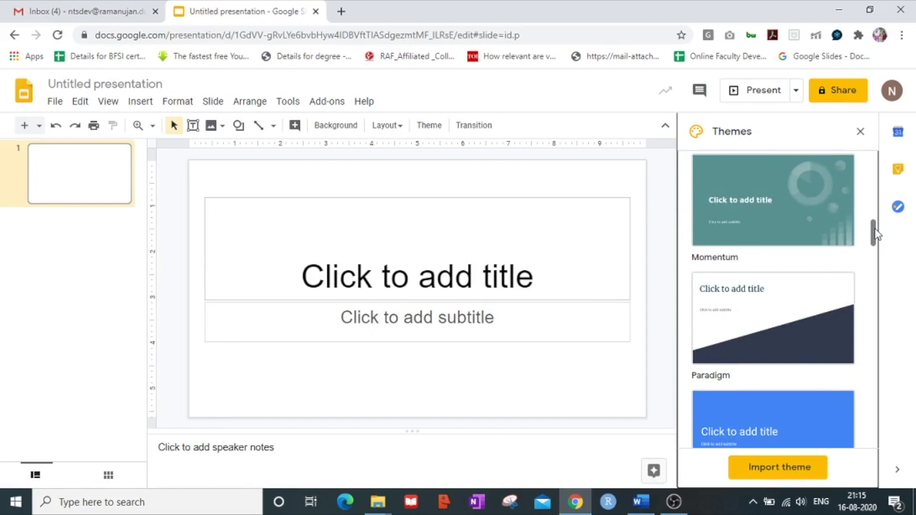
{"action": "left_click_drag", "start_coordinate": [876, 234], "coordinate": [873, 184]}
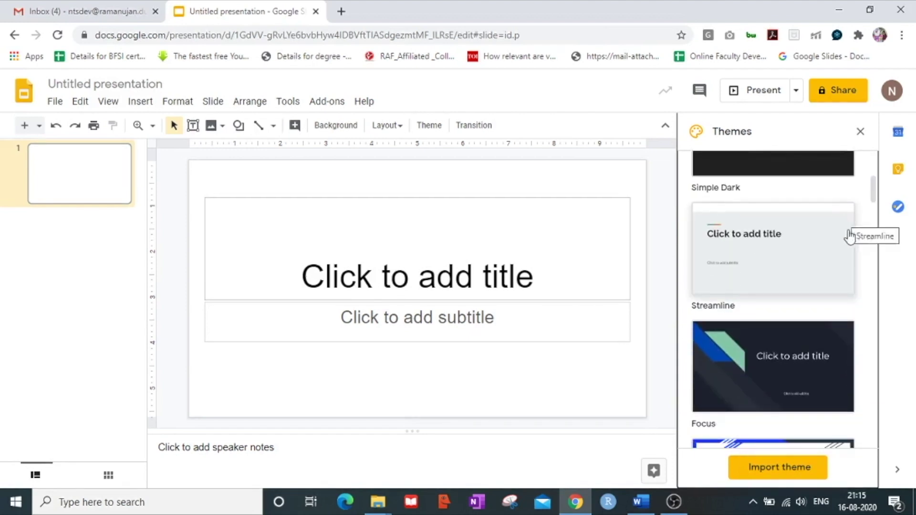
{"action": "left_click", "coordinate": [827, 384]}
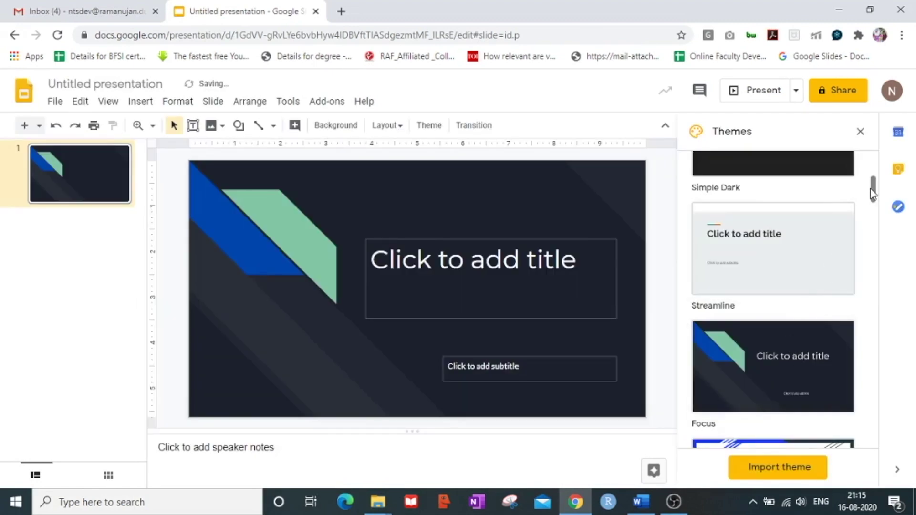
{"action": "scroll", "coordinate": [872, 186], "scroll_direction": "up", "scroll_amount": 3}
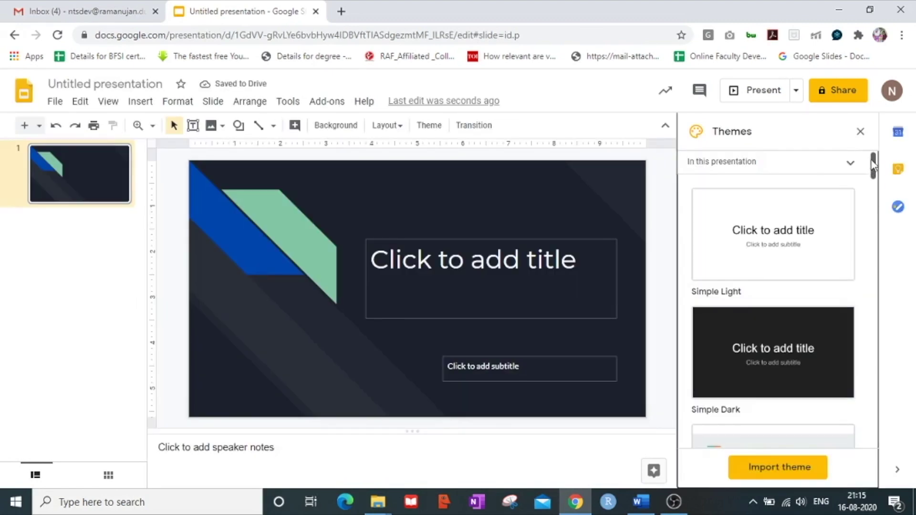
{"action": "left_click", "coordinate": [819, 211]}
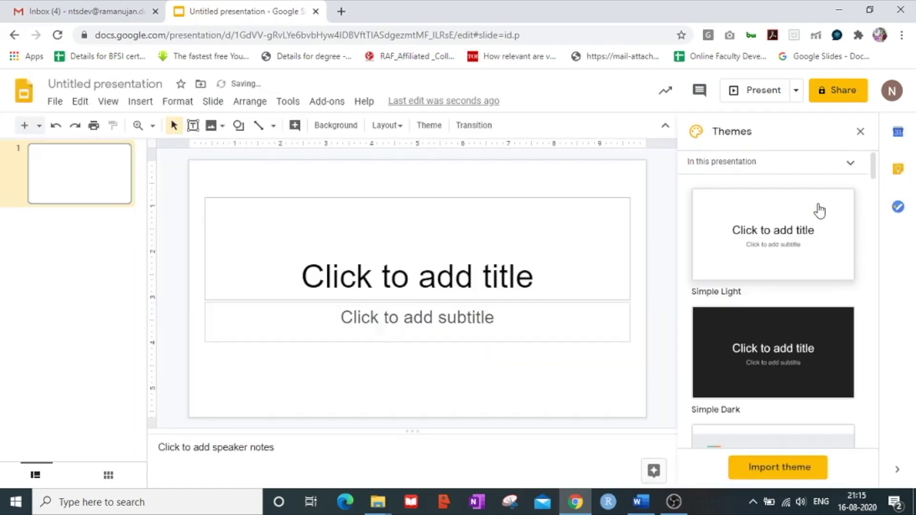
Step: Title the slide 'Google Slides', close the Themes panel, and select the title text
{"action": "left_click", "coordinate": [468, 271]}
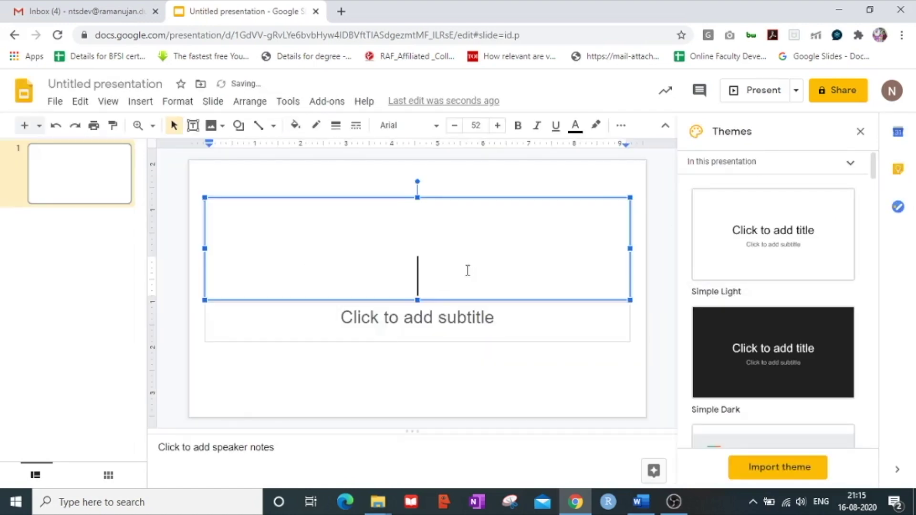
{"action": "type", "text": "Goo"}
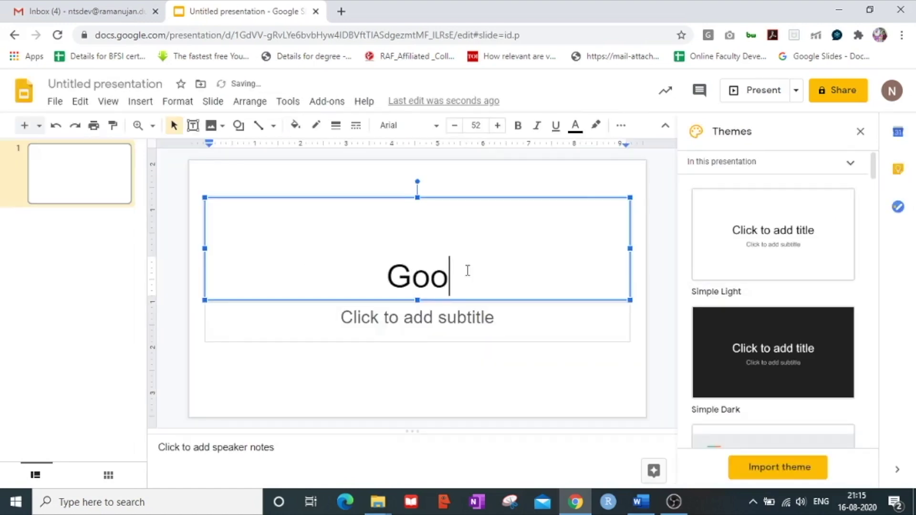
{"action": "type", "text": "gle Slides"}
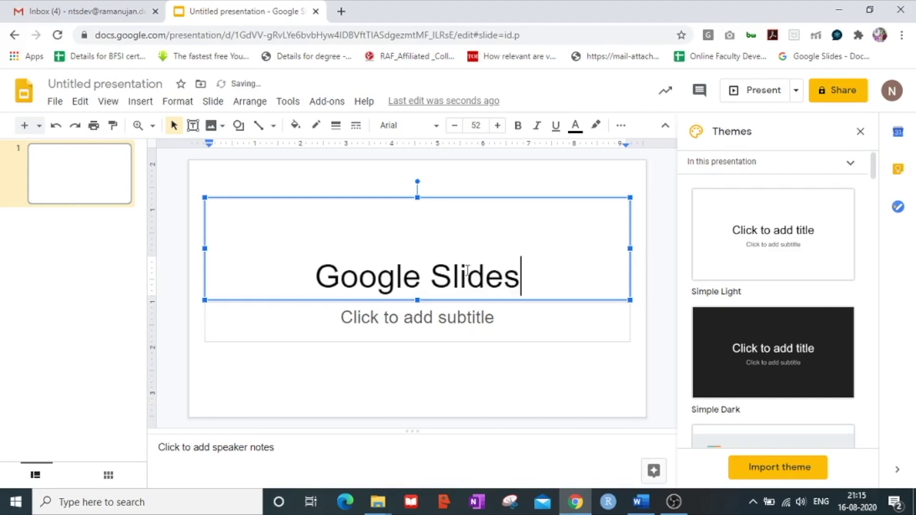
{"action": "left_click", "coordinate": [860, 132]}
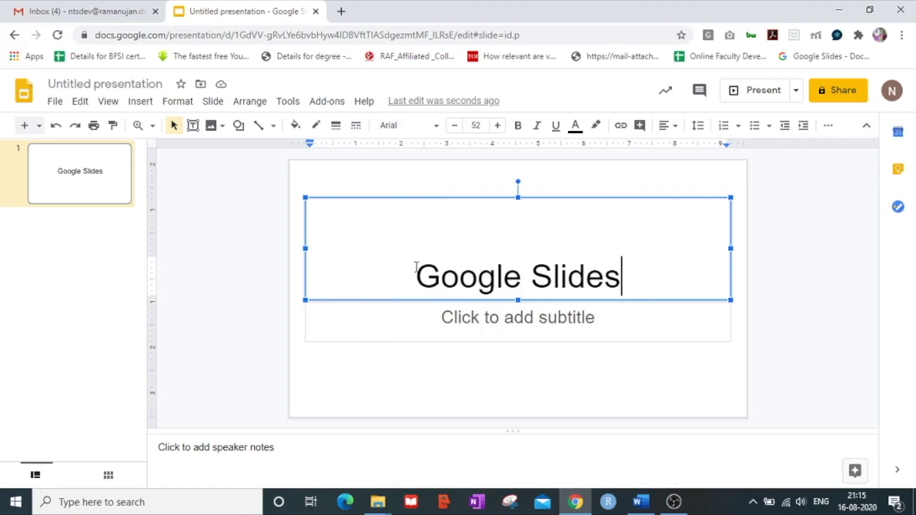
{"action": "left_click_drag", "start_coordinate": [416, 267], "coordinate": [625, 279]}
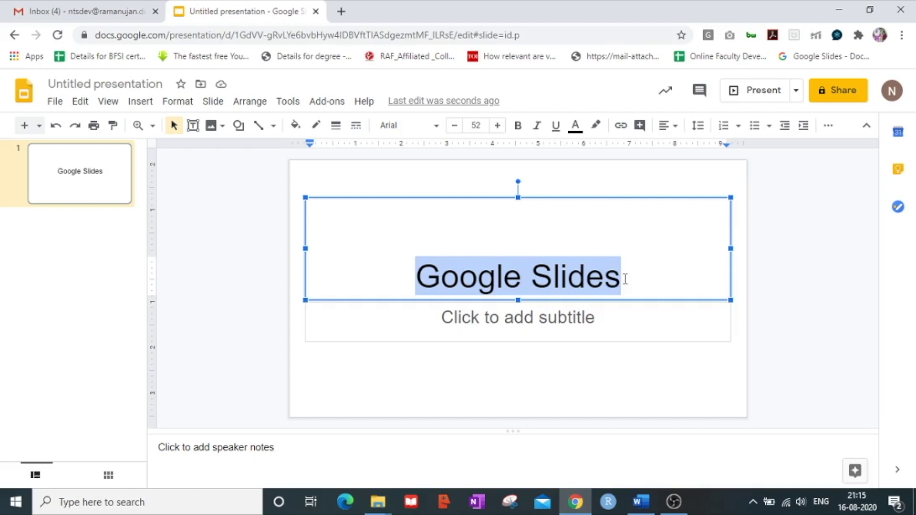
{"action": "left_click", "coordinate": [435, 126]}
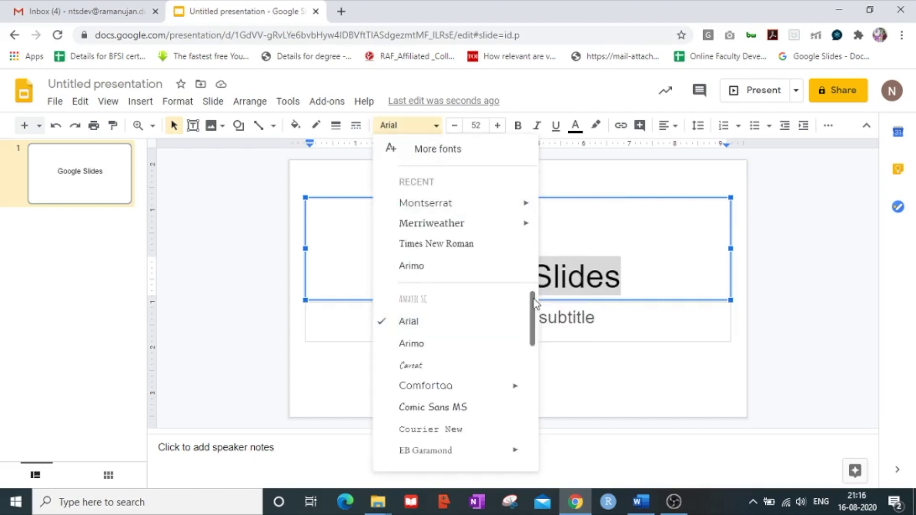
Step: Add Montserrat from More fonts and apply it to the title, keeping 52 pt
{"action": "mouse_move", "coordinate": [532, 333]}
{"action": "left_mouse_down"}
{"action": "mouse_move", "coordinate": [534, 432]}
{"action": "mouse_move", "coordinate": [533, 333]}
{"action": "left_mouse_up"}
{"action": "mouse_move", "coordinate": [532, 315]}
{"action": "left_mouse_down"}
{"action": "mouse_move", "coordinate": [539, 443]}
{"action": "mouse_move", "coordinate": [536, 308]}
{"action": "left_mouse_up"}
{"action": "left_click", "coordinate": [438, 152]}
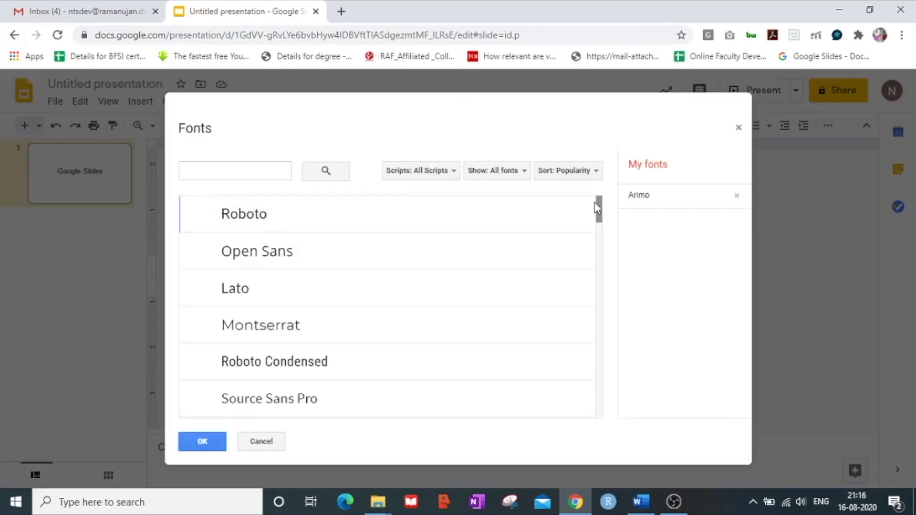
{"action": "mouse_move", "coordinate": [601, 207]}
{"action": "left_mouse_down"}
{"action": "mouse_move", "coordinate": [595, 297]}
{"action": "mouse_move", "coordinate": [596, 198]}
{"action": "left_mouse_up"}
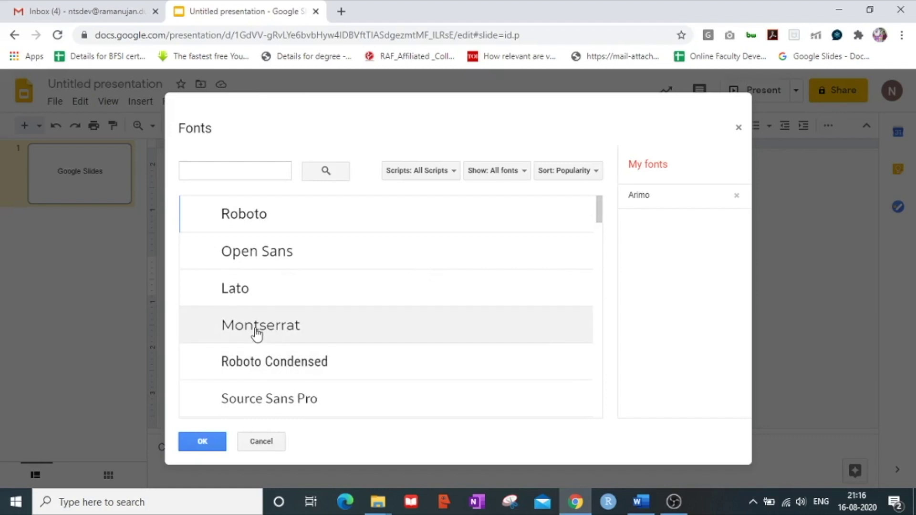
{"action": "left_click", "coordinate": [255, 332]}
{"action": "left_click", "coordinate": [202, 441]}
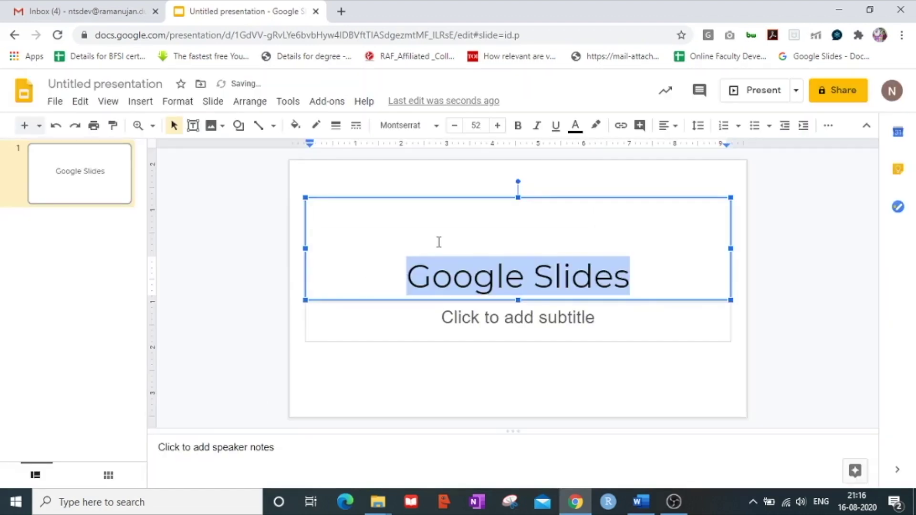
{"action": "left_click", "coordinate": [497, 125]}
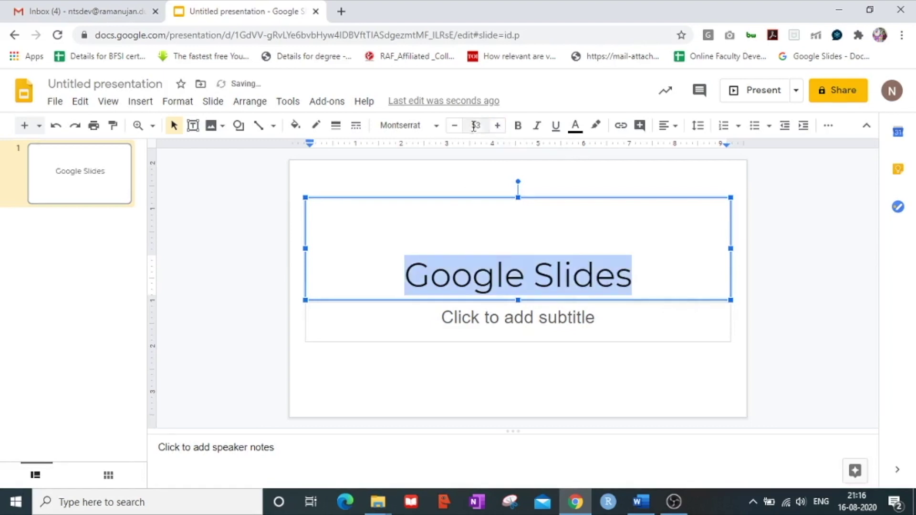
{"action": "left_click", "coordinate": [454, 127]}
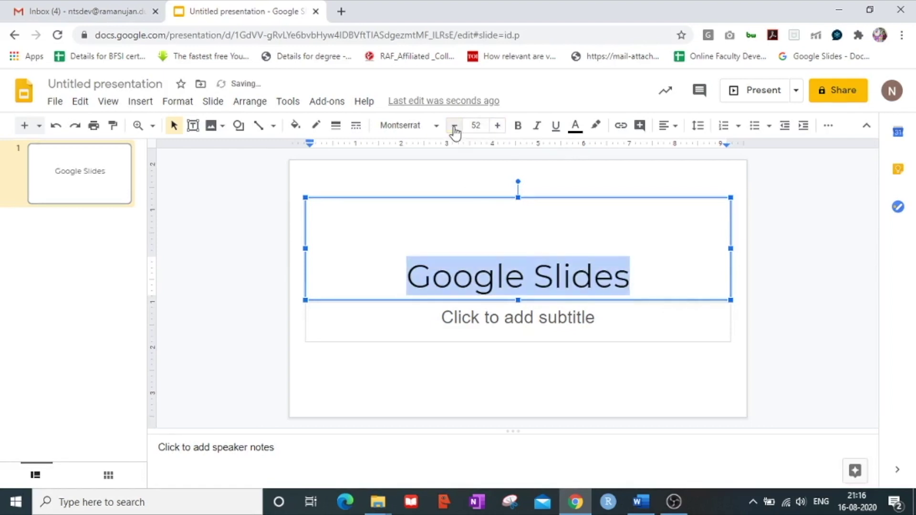
{"action": "left_click", "coordinate": [801, 285]}
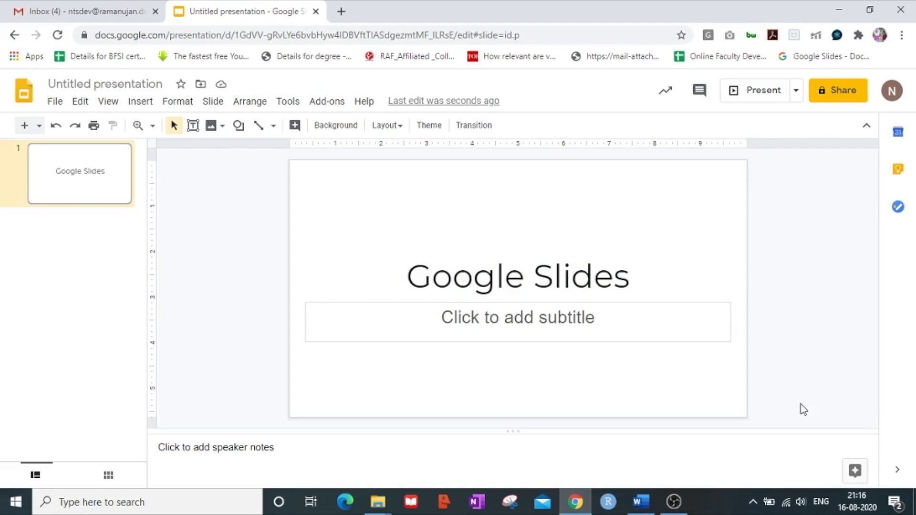
Step: Apply the grey geometric Explore layout to the title slide, replacing the pink one tried first
{"action": "left_click", "coordinate": [834, 475]}
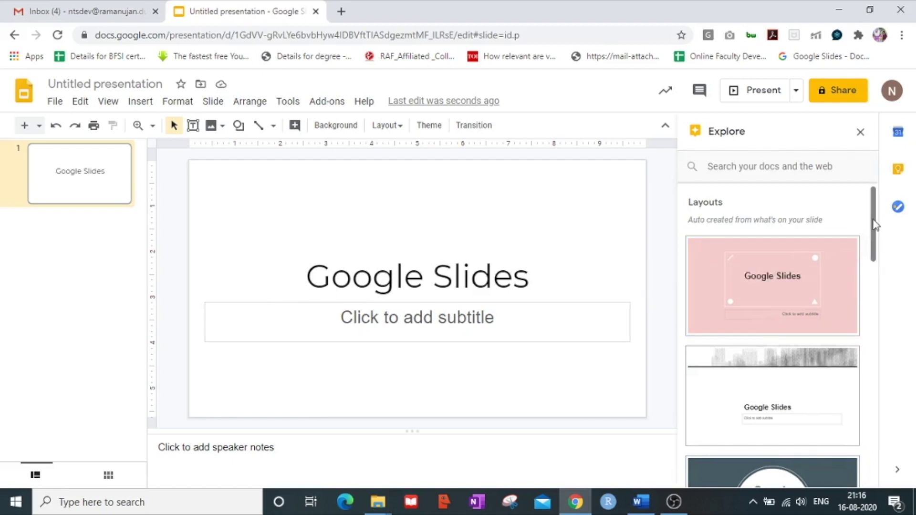
{"action": "left_click_drag", "start_coordinate": [875, 224], "coordinate": [871, 384]}
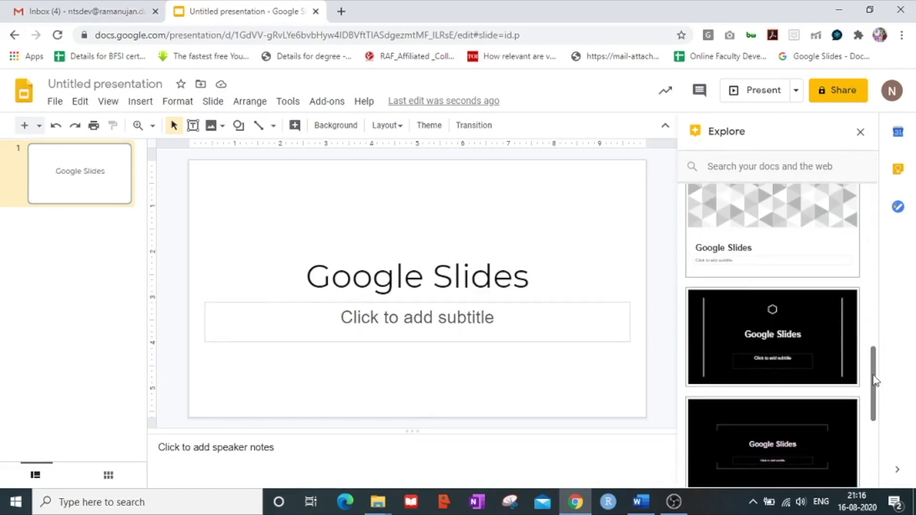
{"action": "left_click_drag", "start_coordinate": [878, 374], "coordinate": [873, 212]}
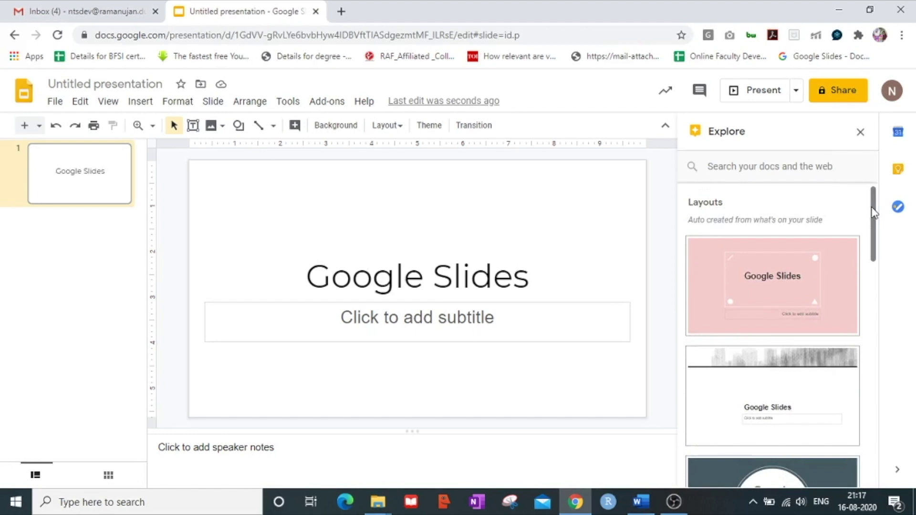
{"action": "mouse_move", "coordinate": [873, 212]}
{"action": "left_mouse_down"}
{"action": "mouse_move", "coordinate": [869, 324]}
{"action": "mouse_move", "coordinate": [873, 195]}
{"action": "left_mouse_up"}
{"action": "left_click", "coordinate": [827, 258]}
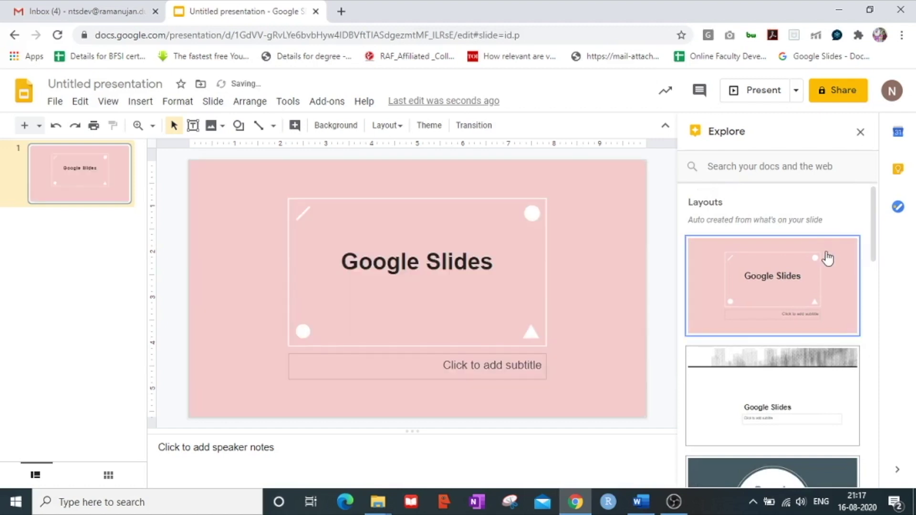
{"action": "left_click_drag", "start_coordinate": [873, 210], "coordinate": [879, 425]}
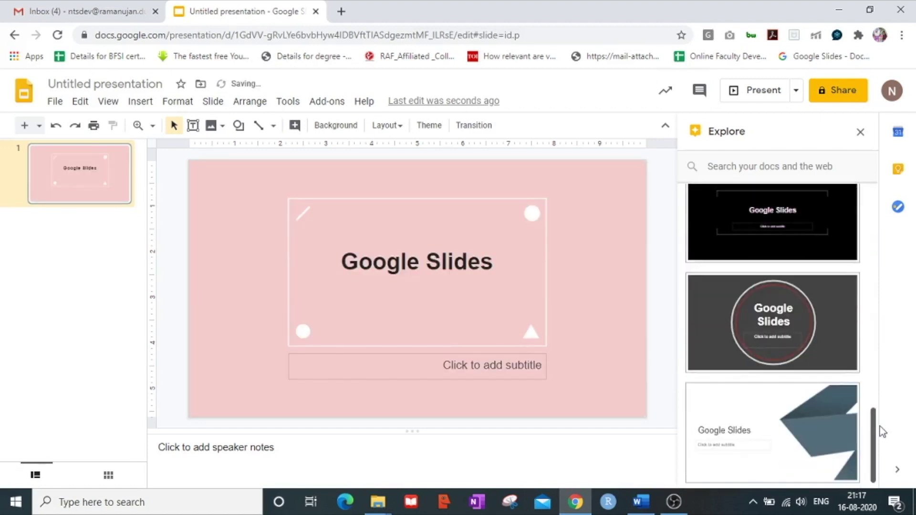
{"action": "left_click", "coordinate": [841, 425]}
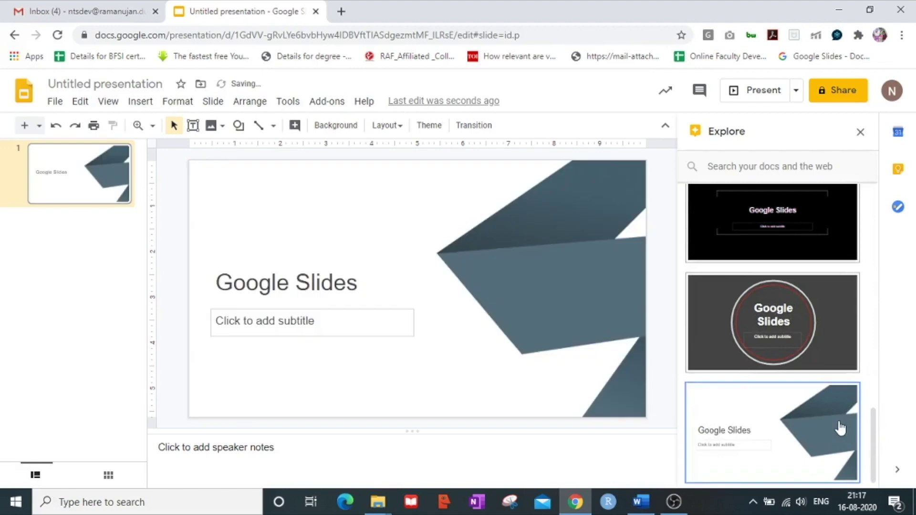
{"action": "left_click_drag", "start_coordinate": [874, 419], "coordinate": [875, 191]}
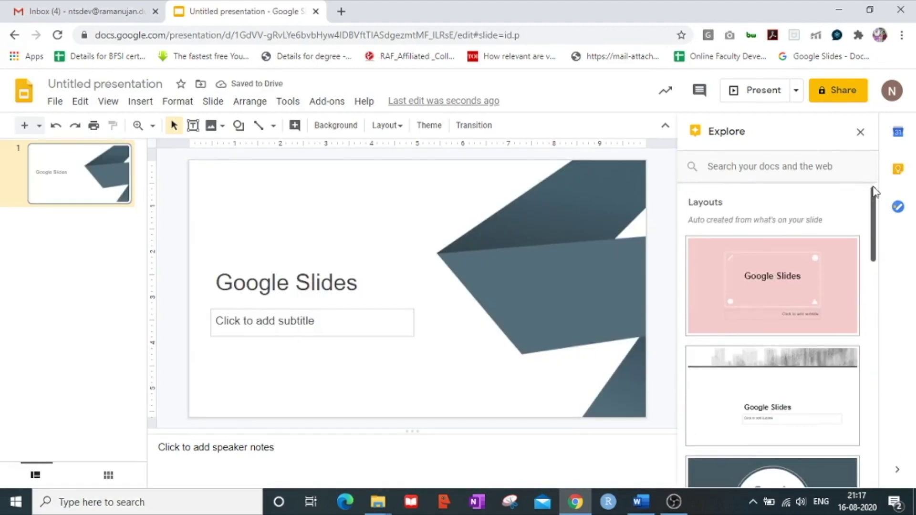
{"action": "left_click", "coordinate": [861, 133]}
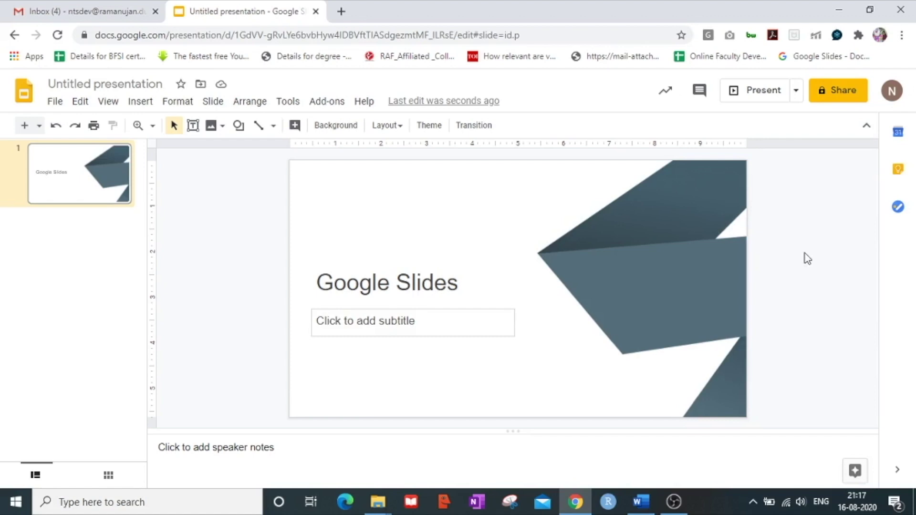
{"action": "key", "text": "ctrl+z"}
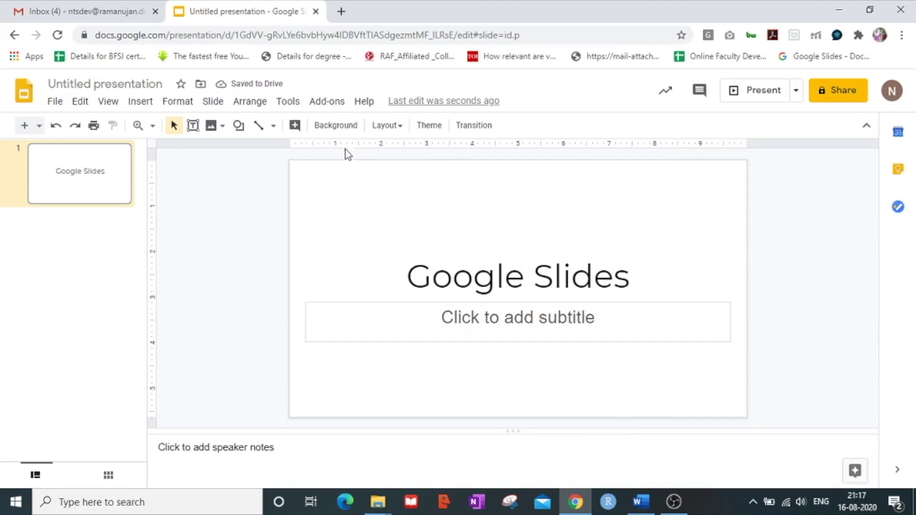
{"action": "left_click", "coordinate": [333, 128]}
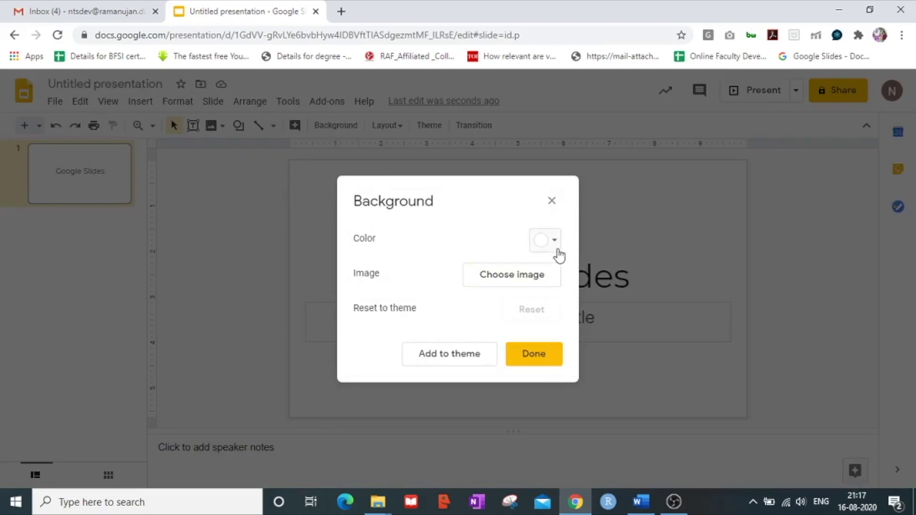
Step: Bring up the Insert background image dialog from the Background colour options
{"action": "left_click", "coordinate": [556, 244]}
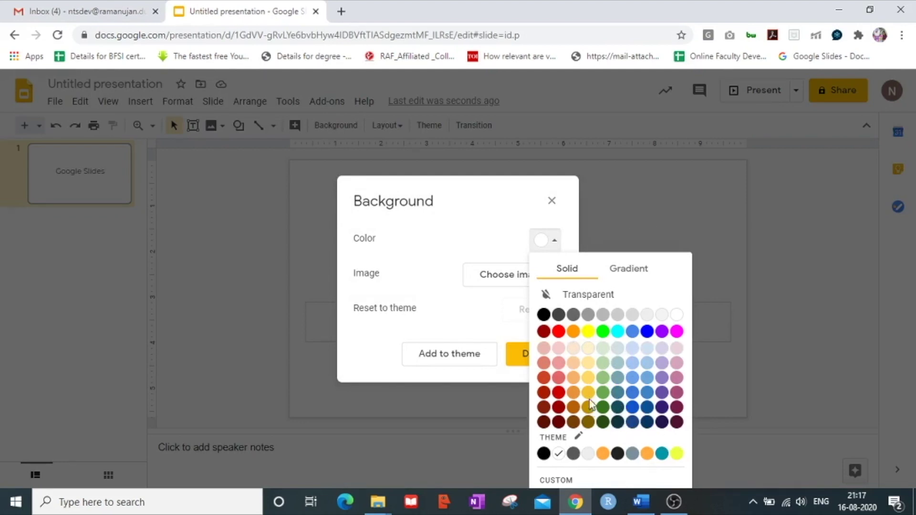
{"action": "left_click", "coordinate": [488, 286]}
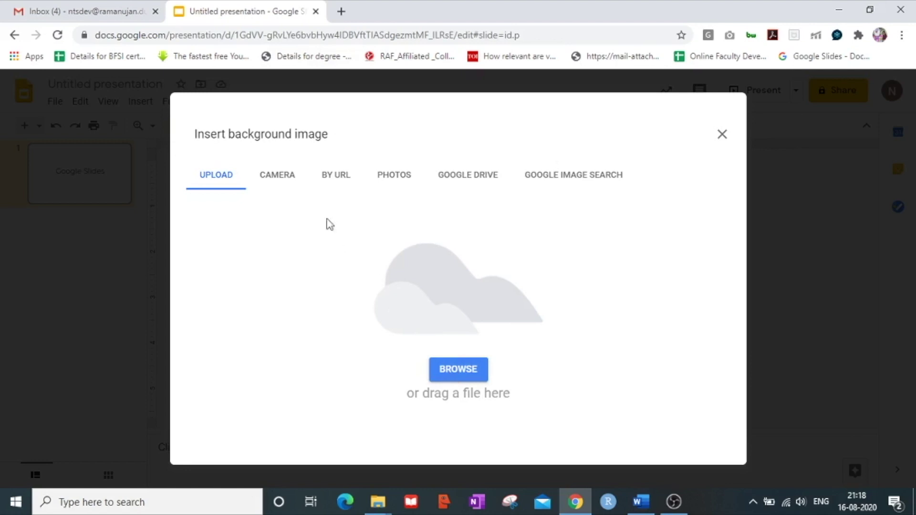
Step: Look through the image picker's sources before settling on Google Image Search
{"action": "left_click", "coordinate": [332, 181]}
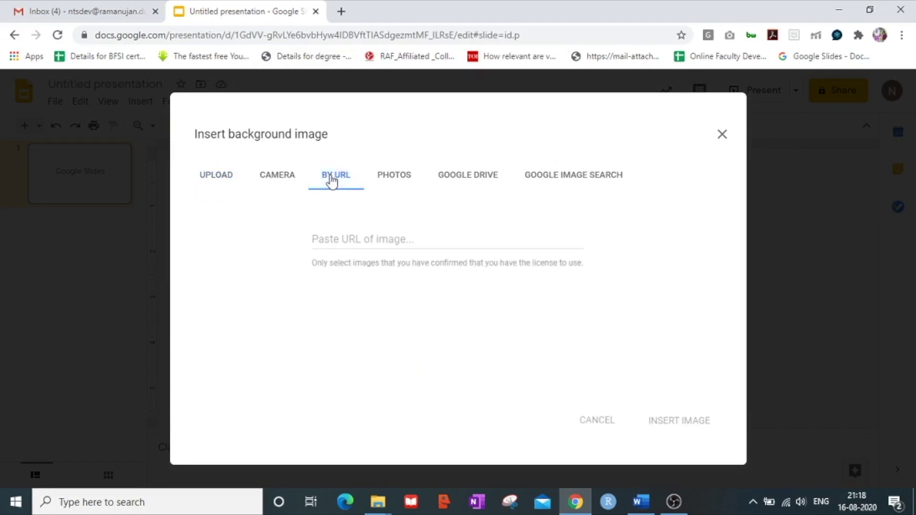
{"action": "left_click", "coordinate": [399, 184]}
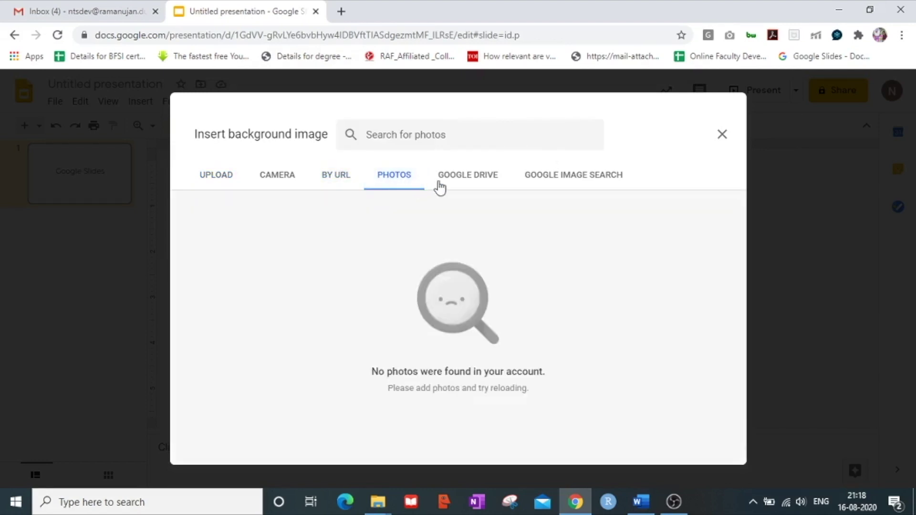
{"action": "left_click", "coordinate": [440, 186]}
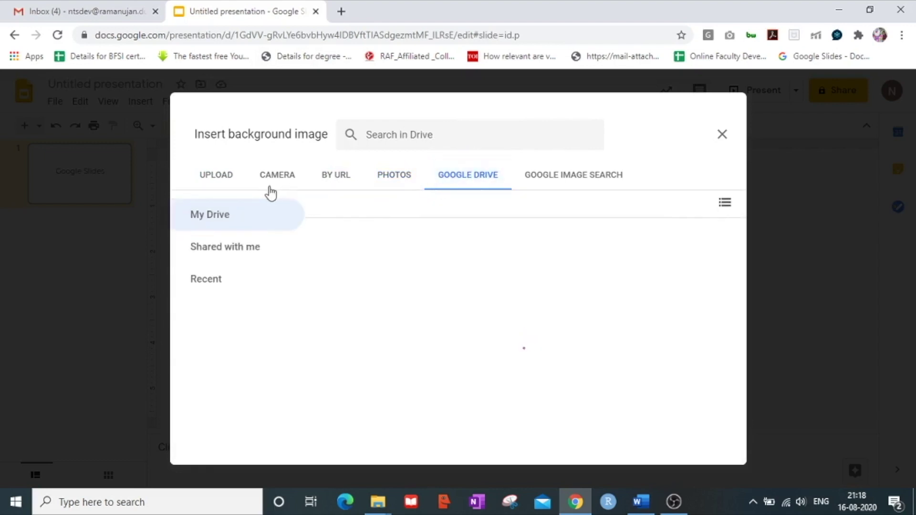
{"action": "left_click", "coordinate": [267, 183]}
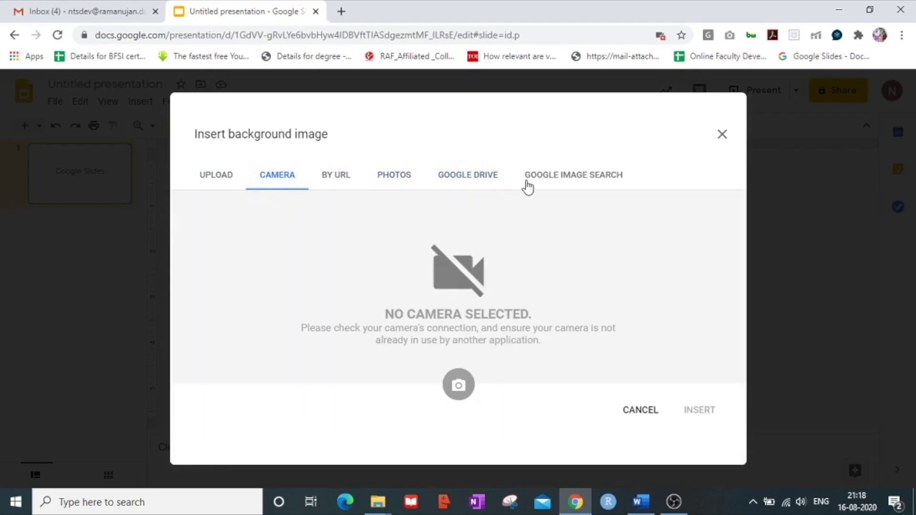
{"action": "left_click", "coordinate": [528, 186]}
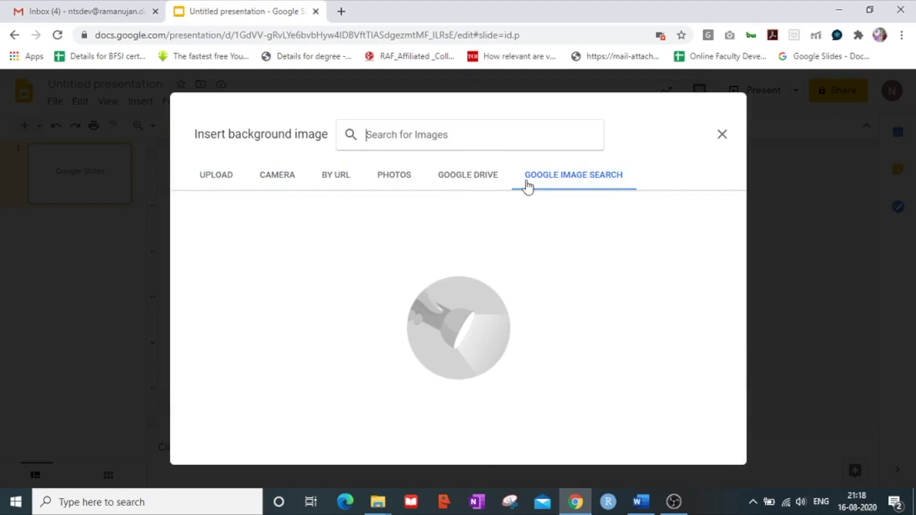
Step: Search images for 'background' and insert the orange low-poly picture
{"action": "type", "text": "backgro"}
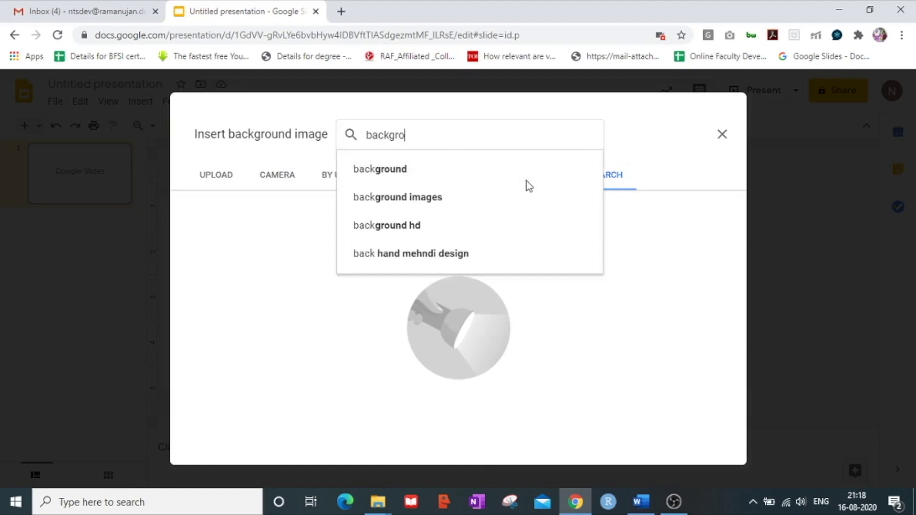
{"action": "type", "text": "und"}
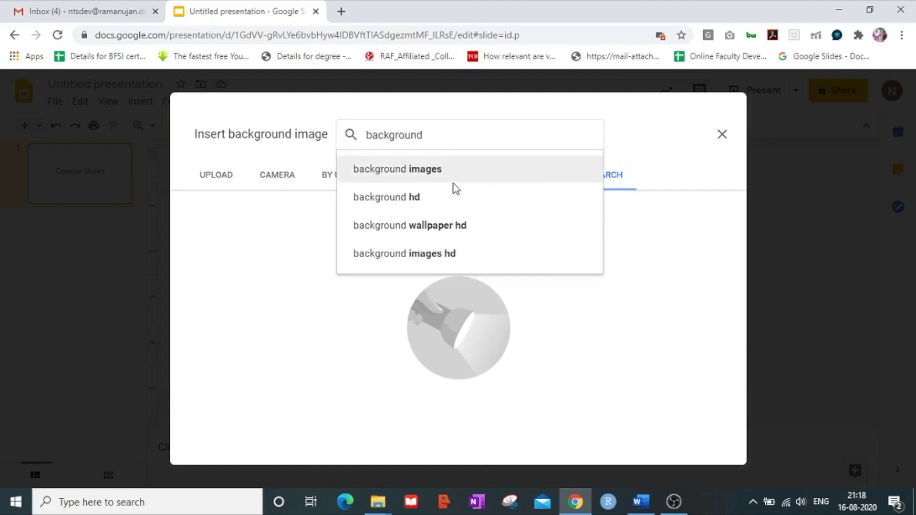
{"action": "left_click", "coordinate": [443, 178]}
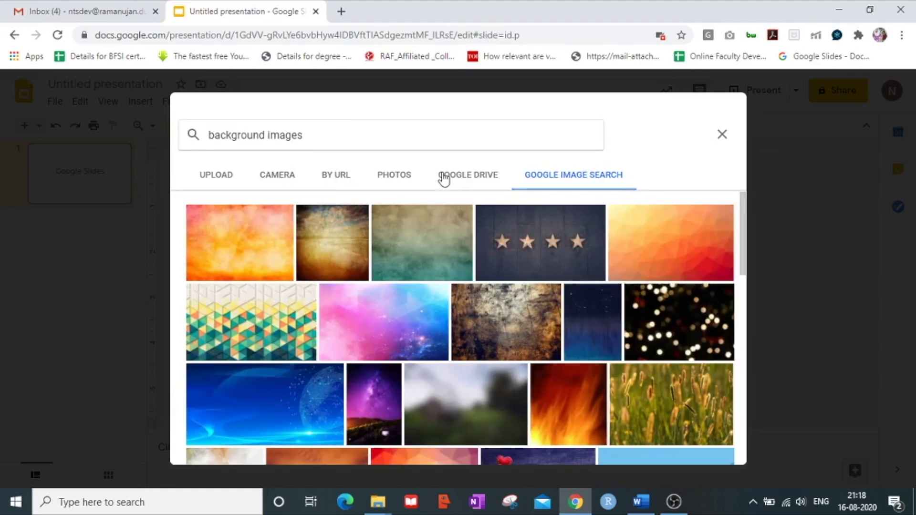
{"action": "left_click_drag", "start_coordinate": [744, 213], "coordinate": [741, 187]}
{"action": "left_click", "coordinate": [713, 270]}
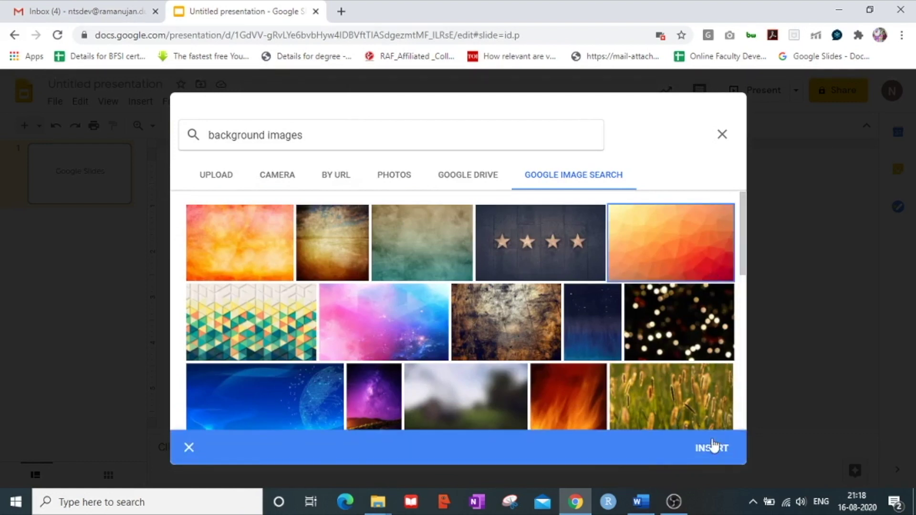
{"action": "left_click", "coordinate": [712, 448]}
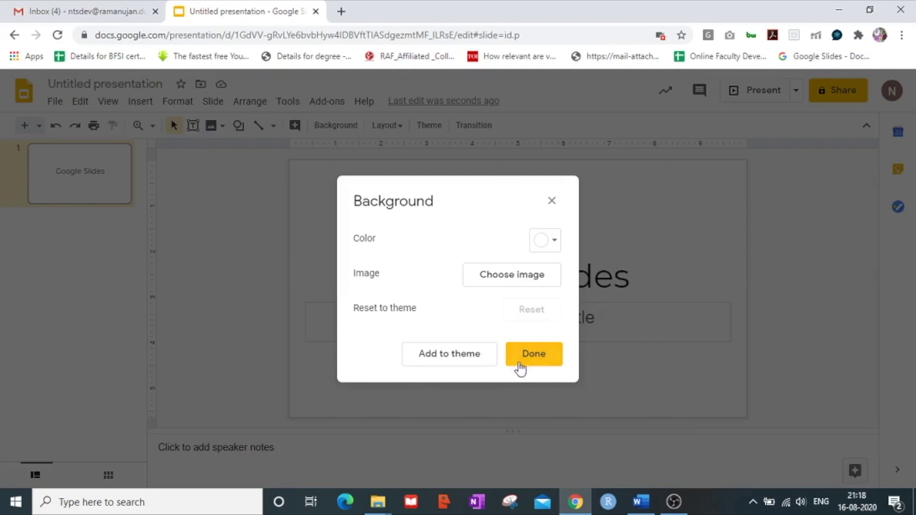
Step: Confirm the Background dialog so the orange low-poly image fills the slide
{"action": "left_click", "coordinate": [527, 358]}
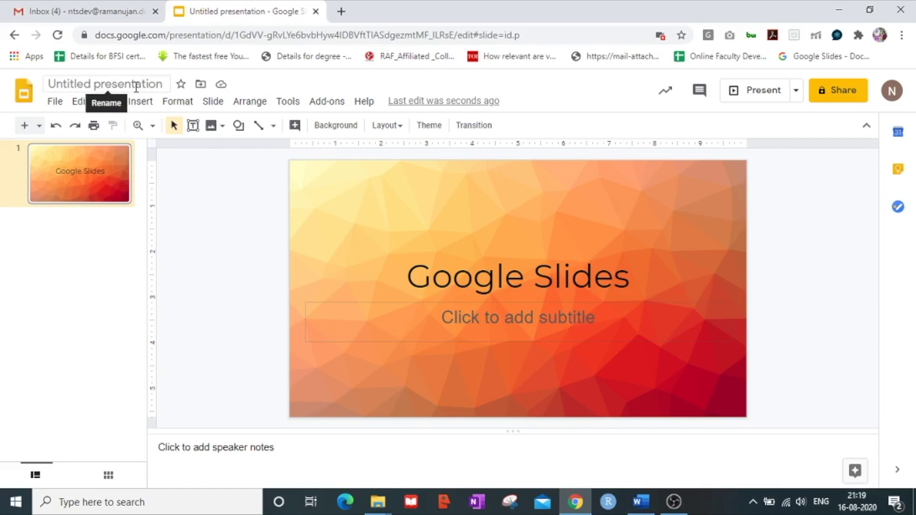
Step: Rename the presentation to 'Google Slides Demo'
{"action": "left_click", "coordinate": [137, 87]}
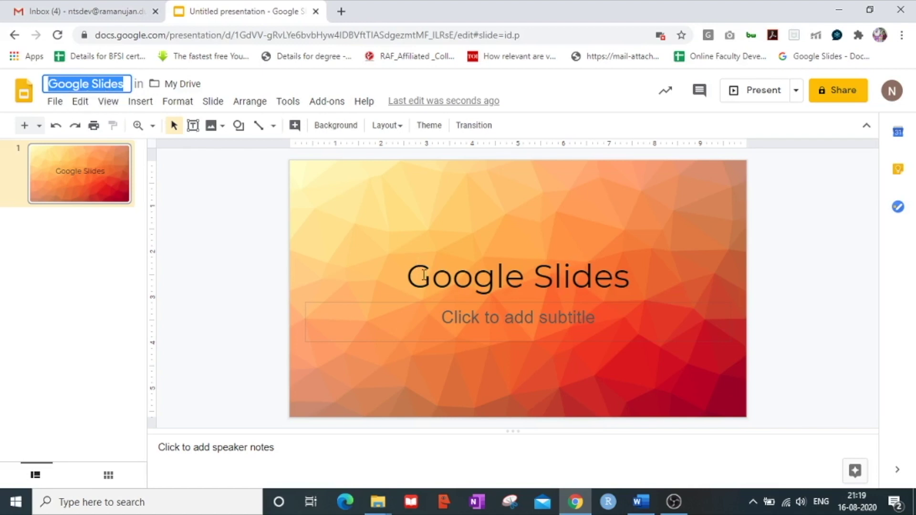
{"action": "left_click", "coordinate": [126, 85]}
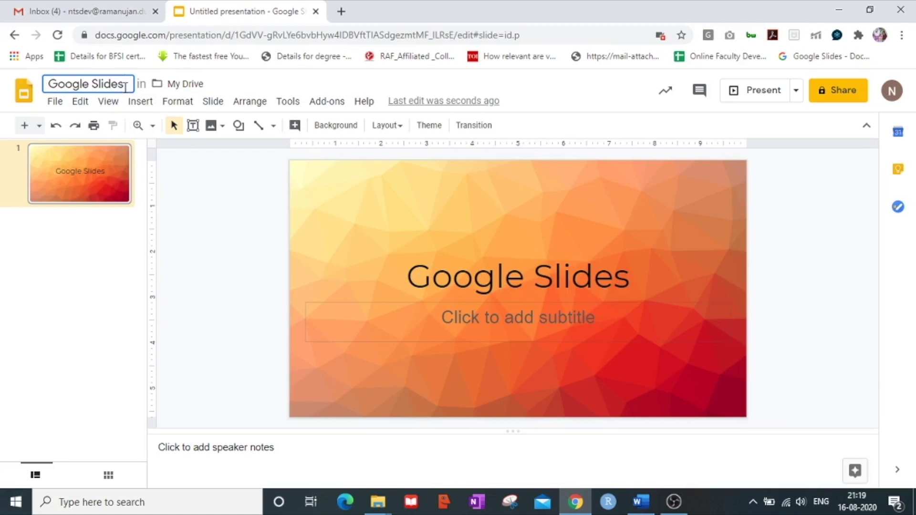
{"action": "type", "text": "Demo"}
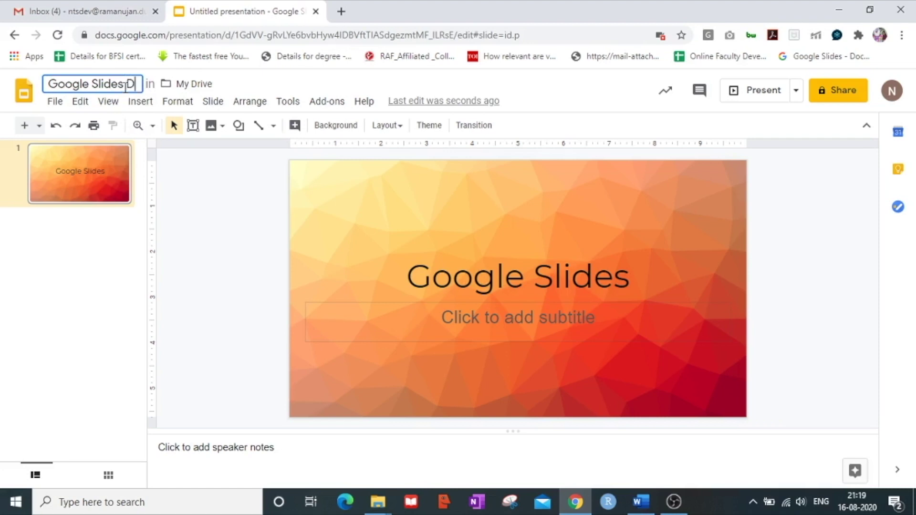
{"action": "left_click", "coordinate": [245, 216]}
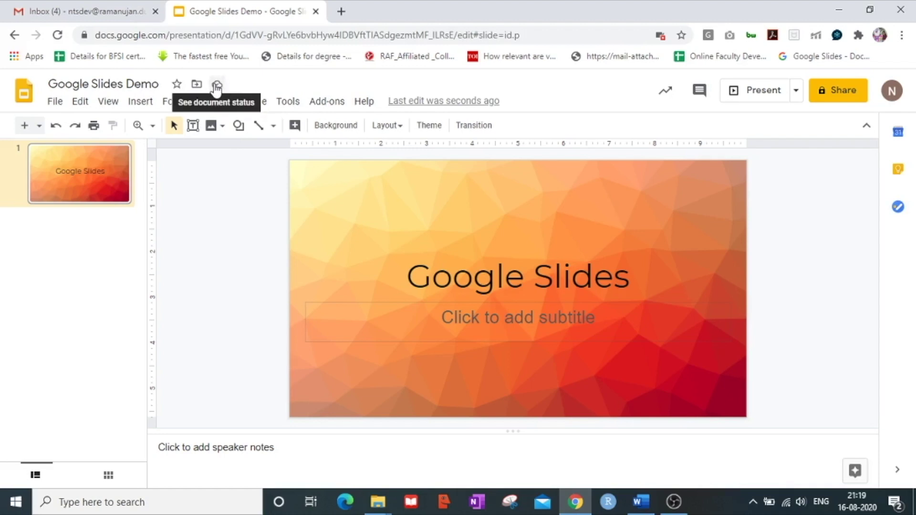
{"action": "left_click", "coordinate": [217, 86]}
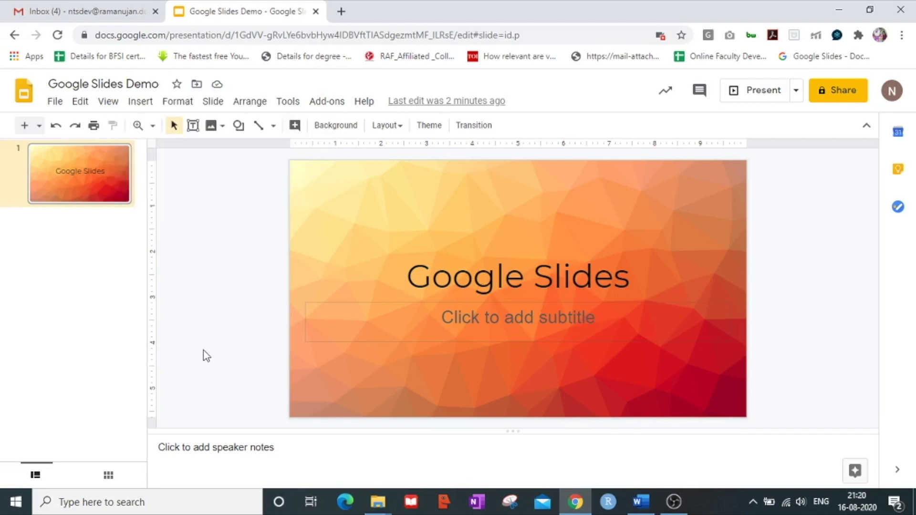
{"action": "left_click", "coordinate": [79, 18]}
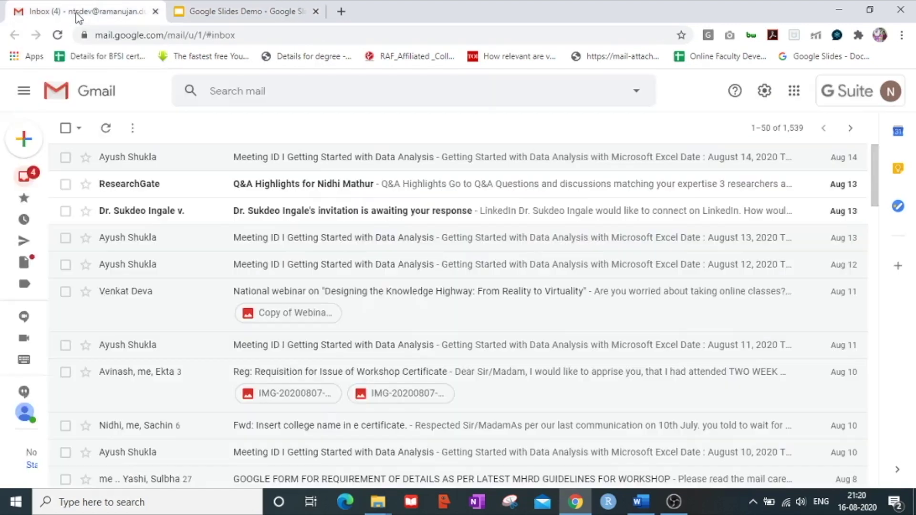
Step: From Gmail, open the account details and the Google apps list to reach Drive
{"action": "left_click", "coordinate": [856, 102]}
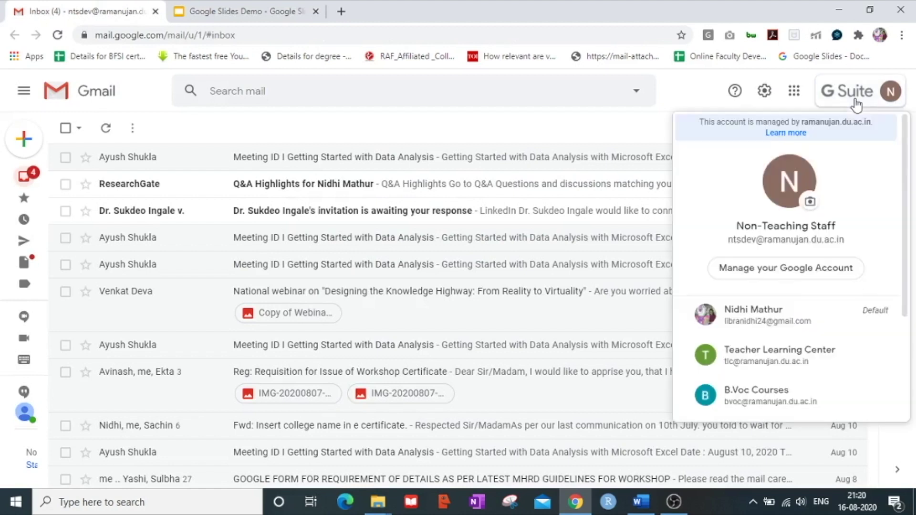
{"action": "left_click", "coordinate": [795, 91]}
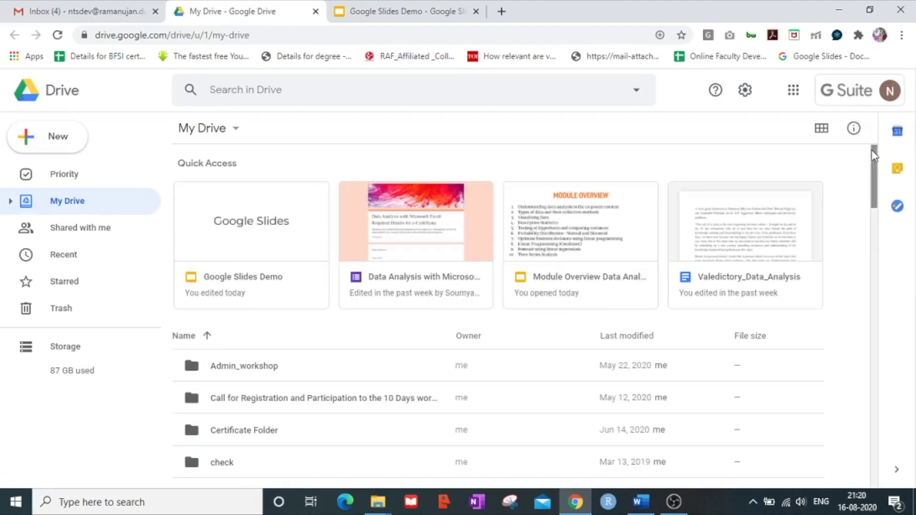
Step: Go back to My Drive and open the Google Slides Demo presentation from its Quick Access card
{"action": "left_click", "coordinate": [354, 7]}
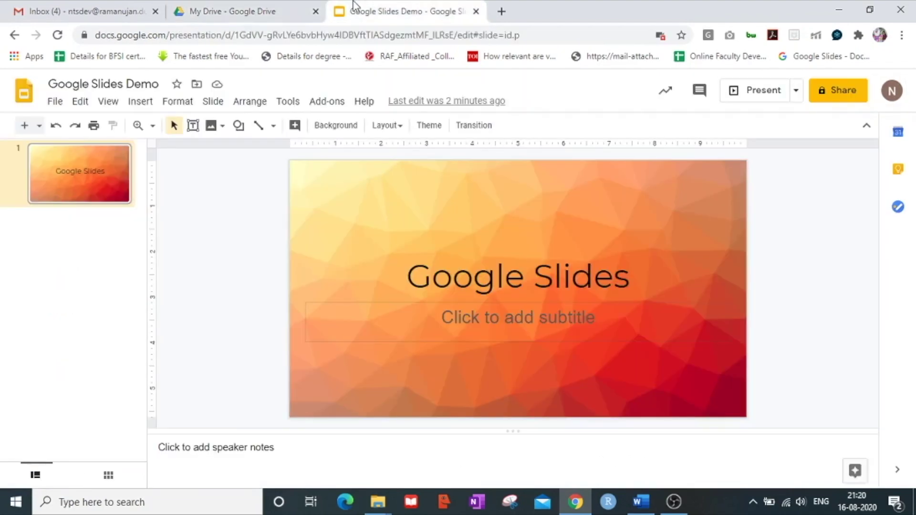
{"action": "left_click", "coordinate": [219, 7]}
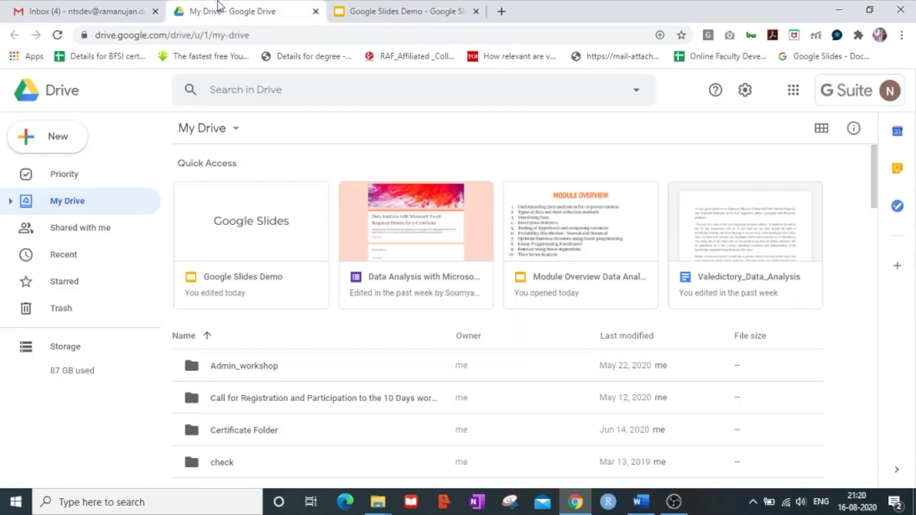
{"action": "left_click", "coordinate": [281, 226]}
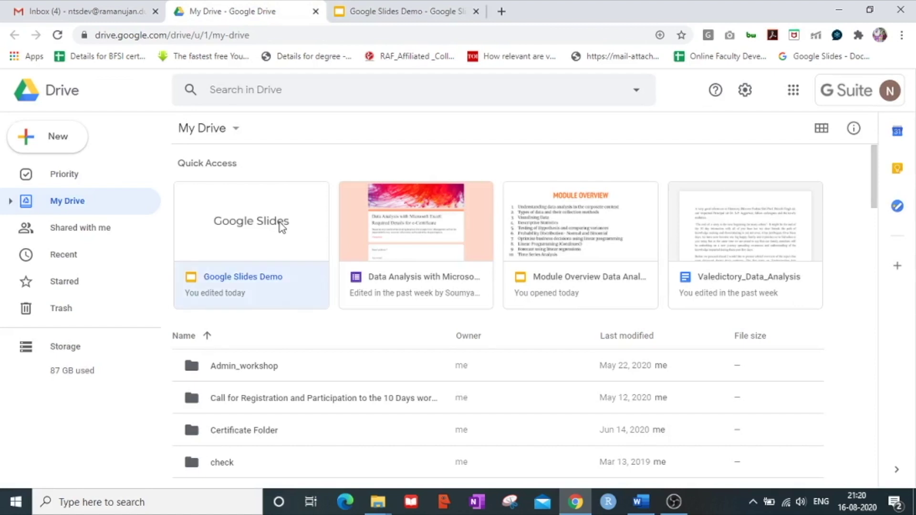